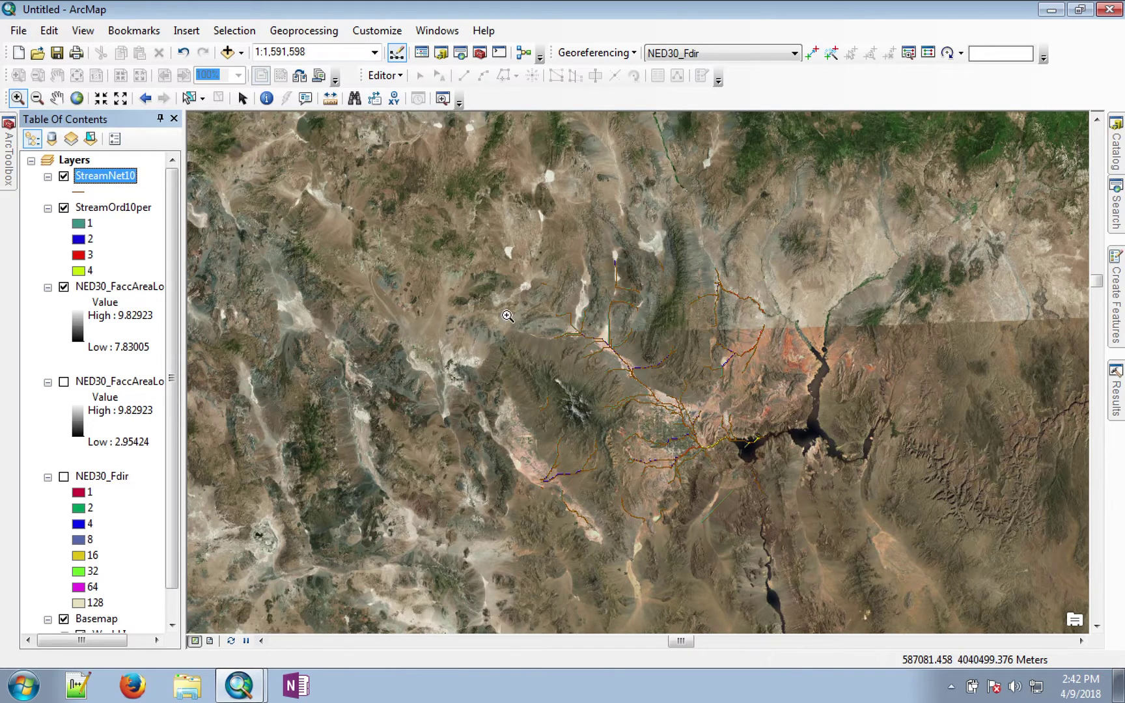
- Switch off StreamOrd10per and NED30_FaccAreaLog10 and collapse the StreamOrd10per, flow accumulation and NED30_Fdir legends
left_click(63, 208)
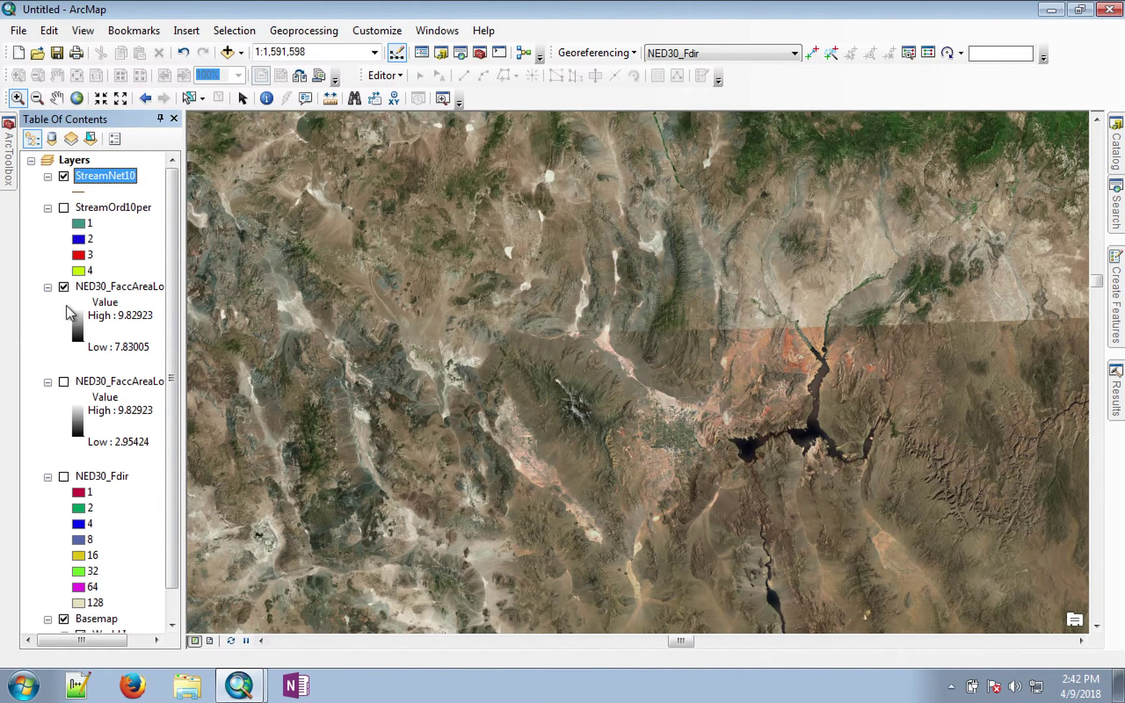
left_click(64, 287)
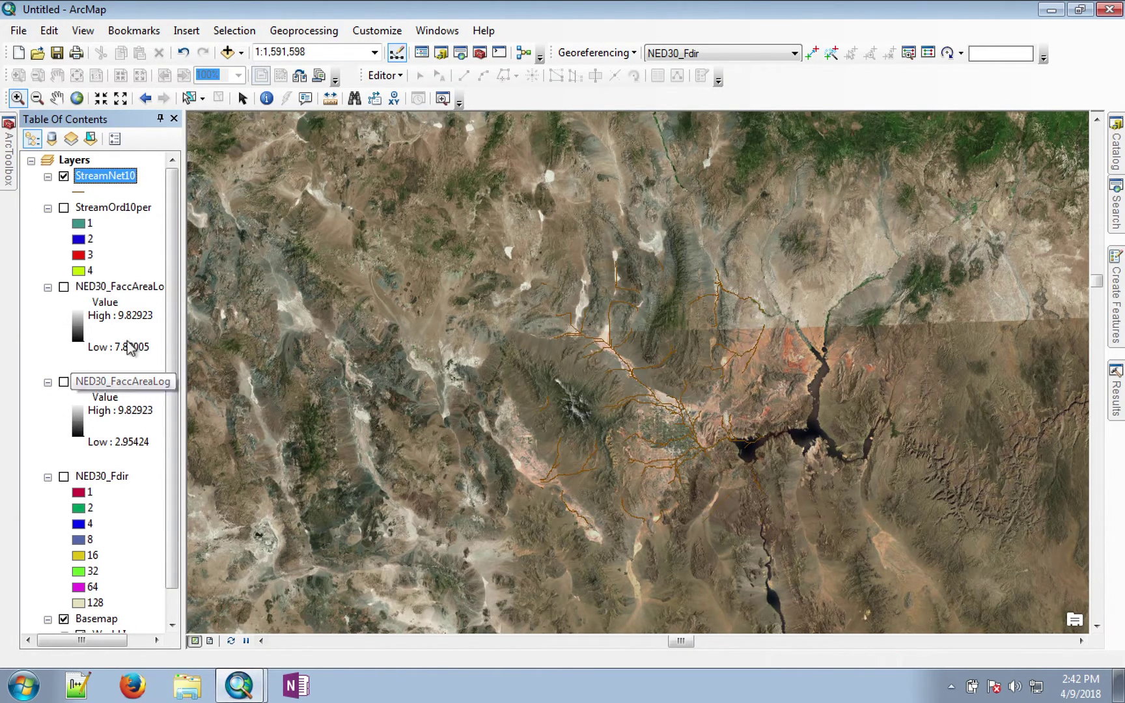
left_click(48, 208)
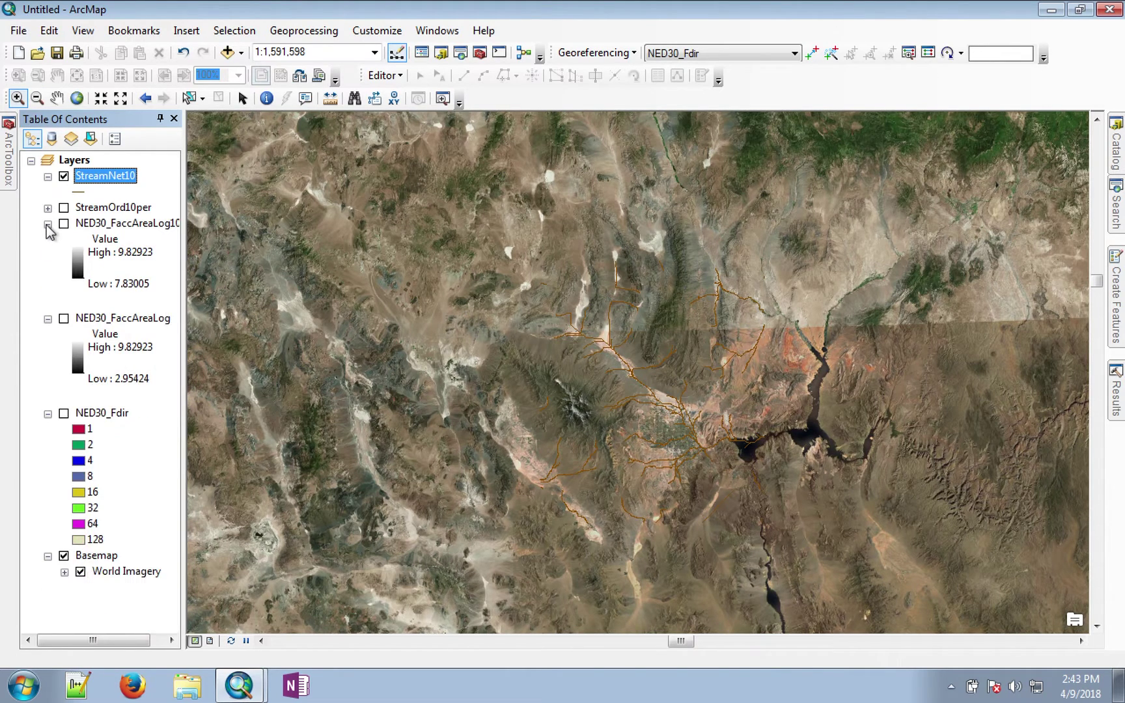
left_click(48, 223)
left_click(47, 239)
left_click(47, 255)
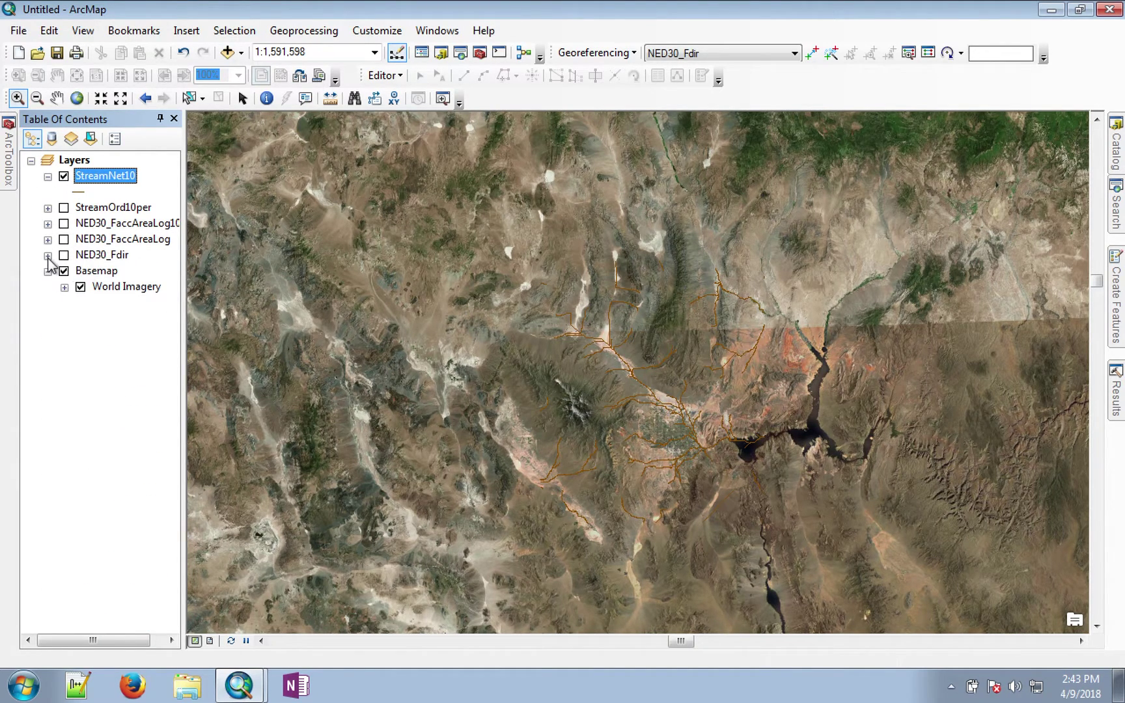
left_click(116, 156)
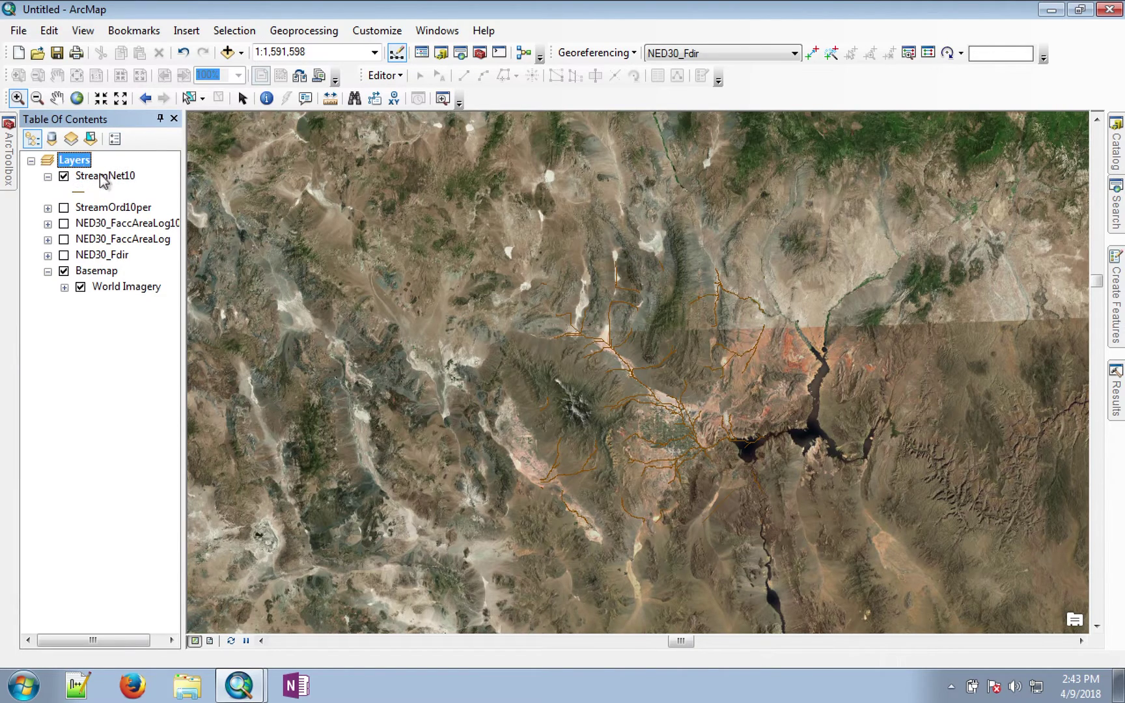
- Give the StreamNet10 lines the Highway Ramp symbol coloured blue
left_click(78, 191)
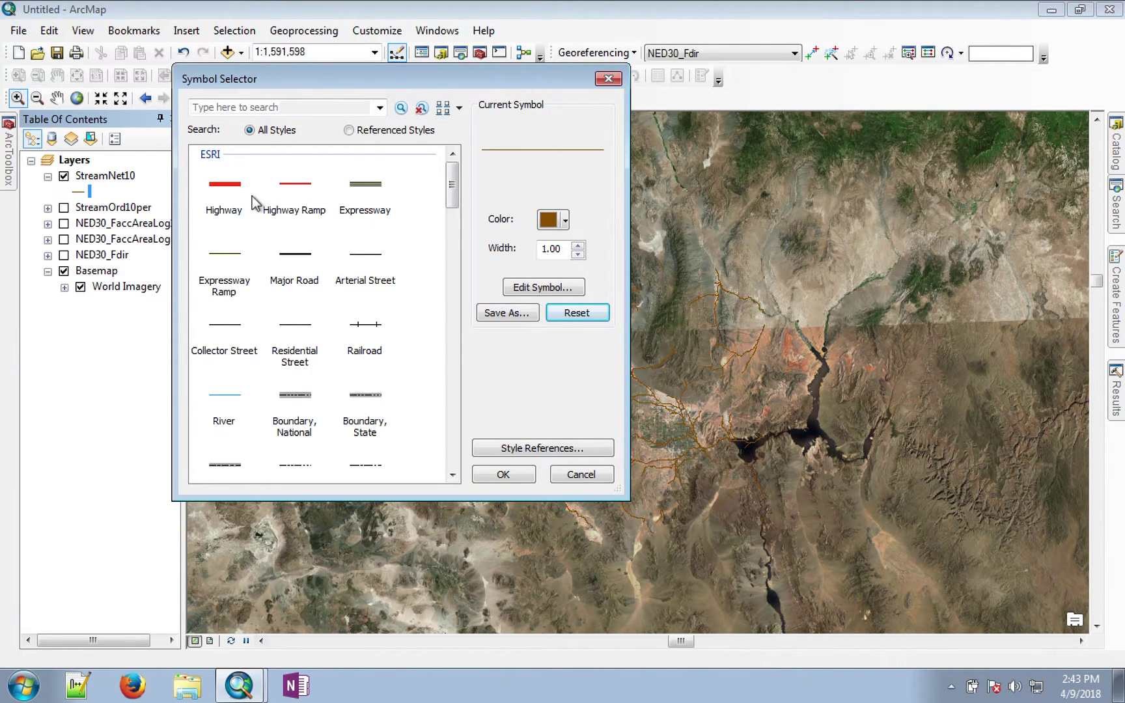
left_click(291, 186)
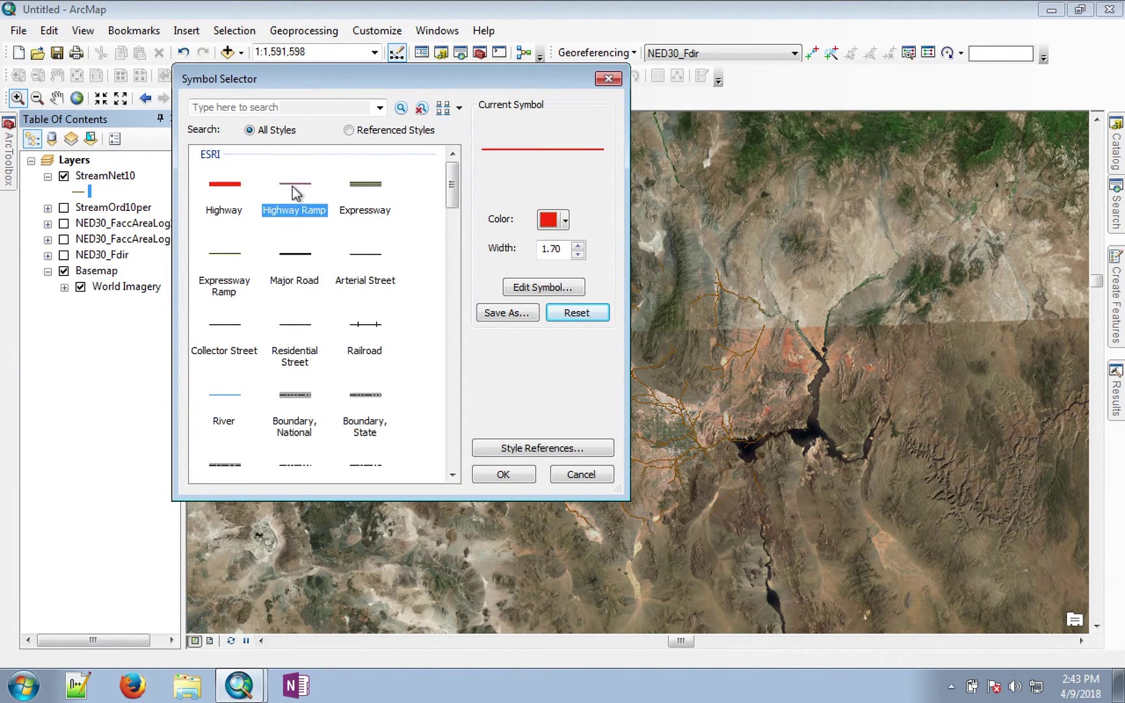
left_click(566, 221)
left_click(658, 354)
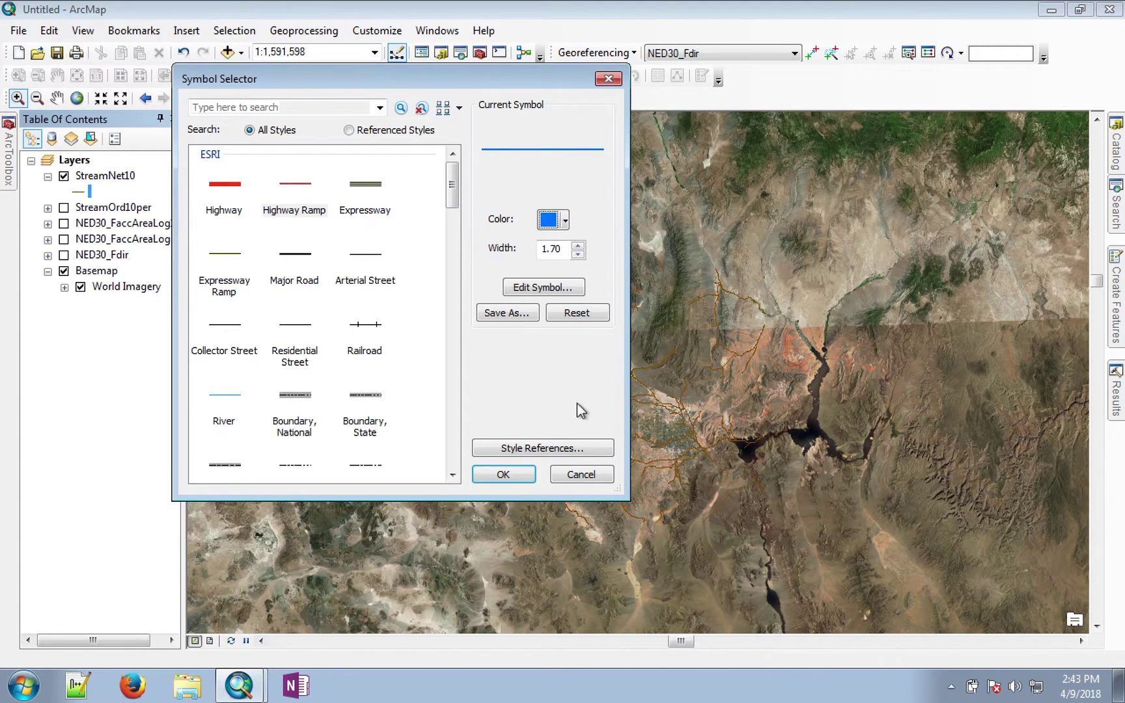
left_click(518, 480)
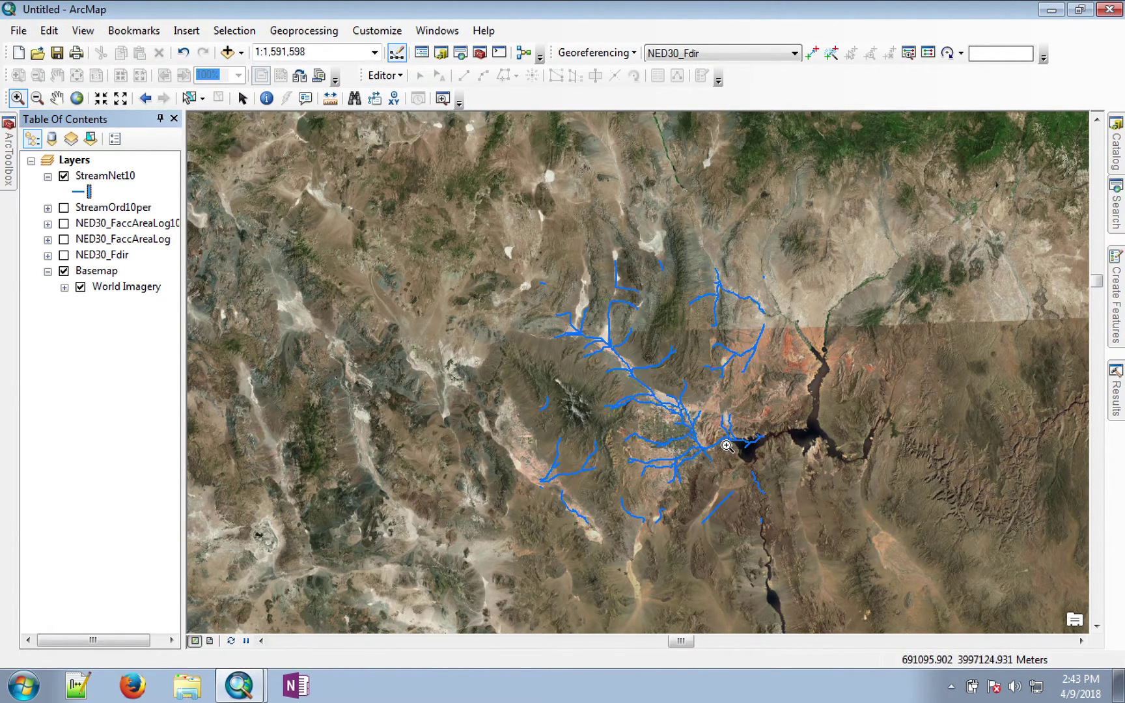
- Zoom in on eastern Las Vegas and Lake Las Vegas
left_click_drag(689, 412, 747, 468)
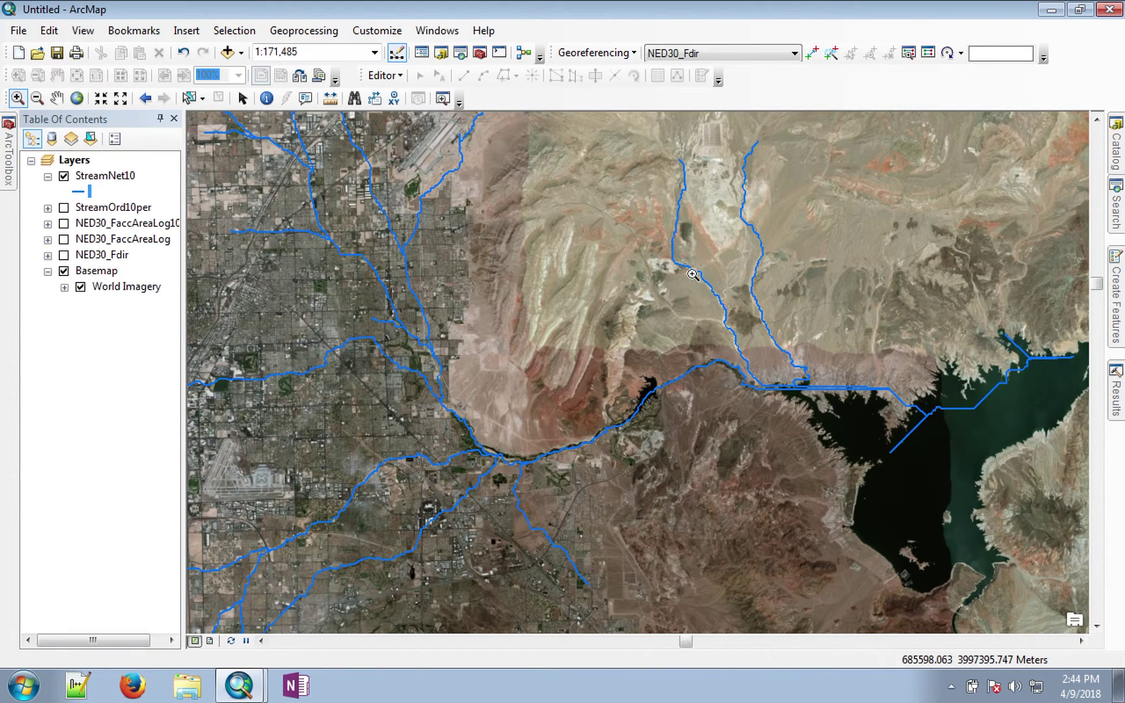
- Start a new feature class in the GeoDB.gdb geodatabase from the Catalog window
left_click(1116, 151)
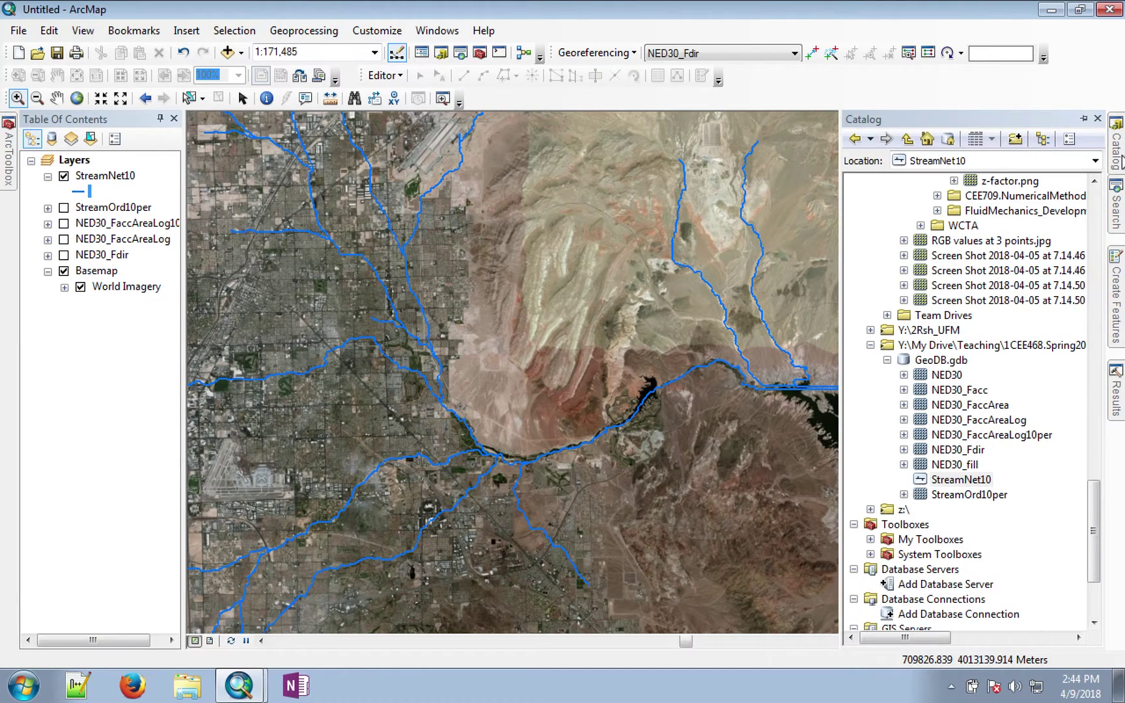
left_click(947, 362)
right_click(949, 363)
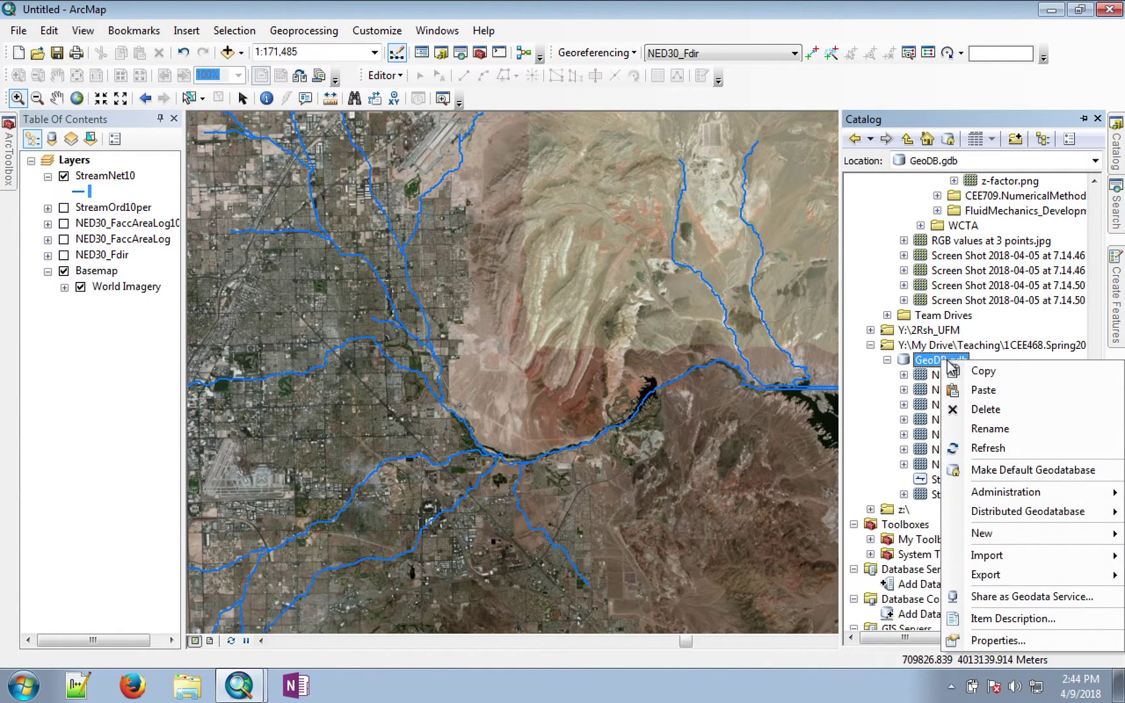
mouse_move(981, 535)
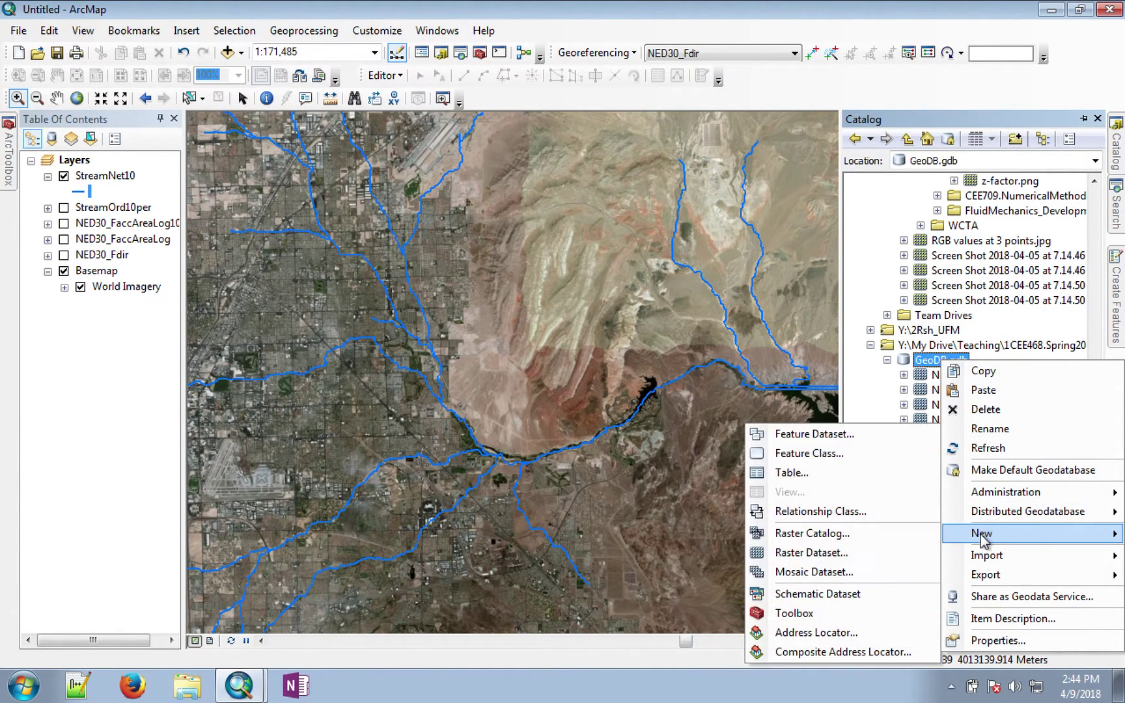
left_click(814, 454)
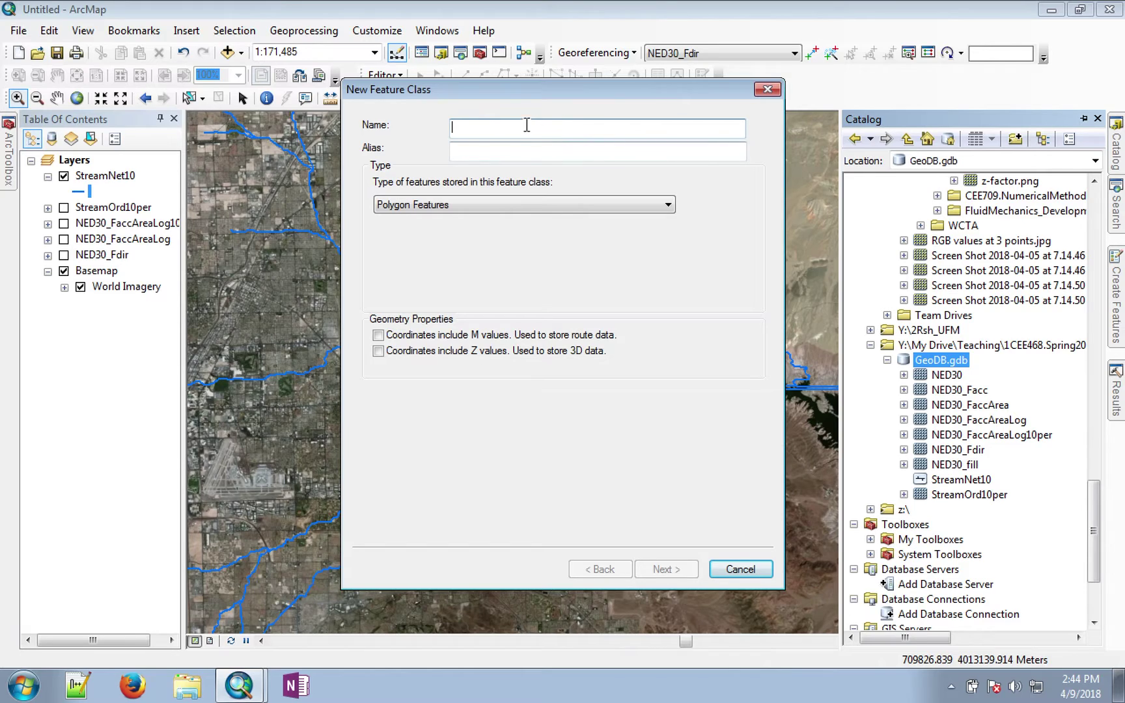
- Create the point feature class pourpointlakelv with default XY tolerance and storage settings
left_click(552, 204)
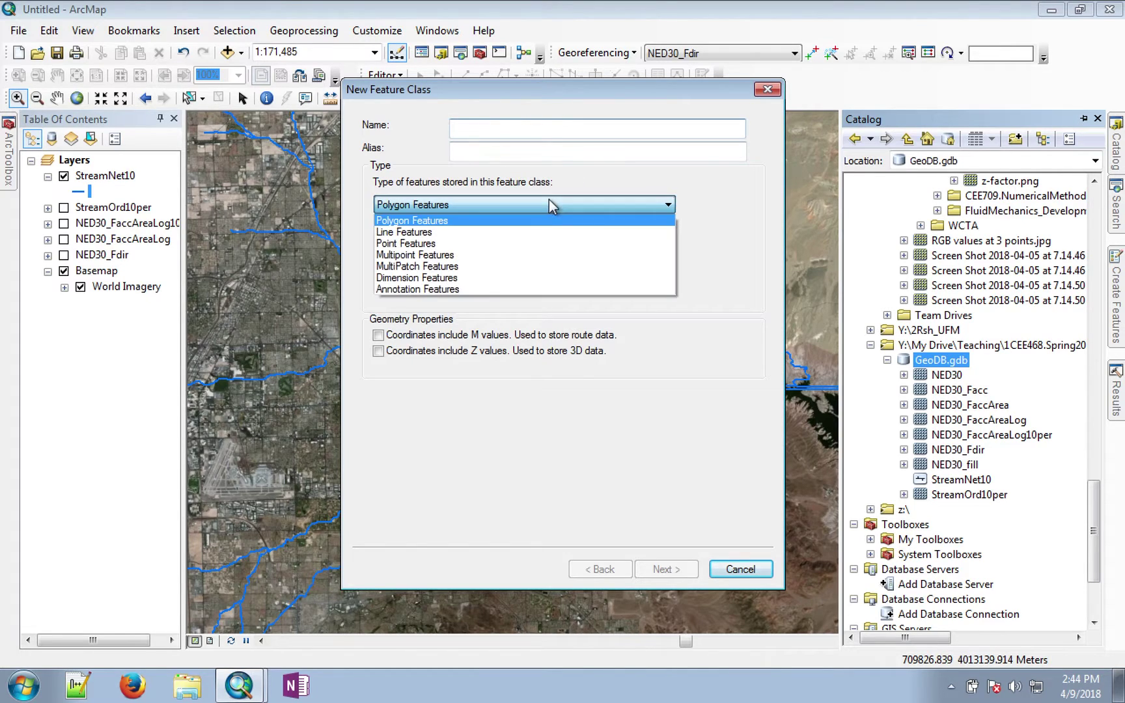
left_click(506, 245)
left_click(474, 128)
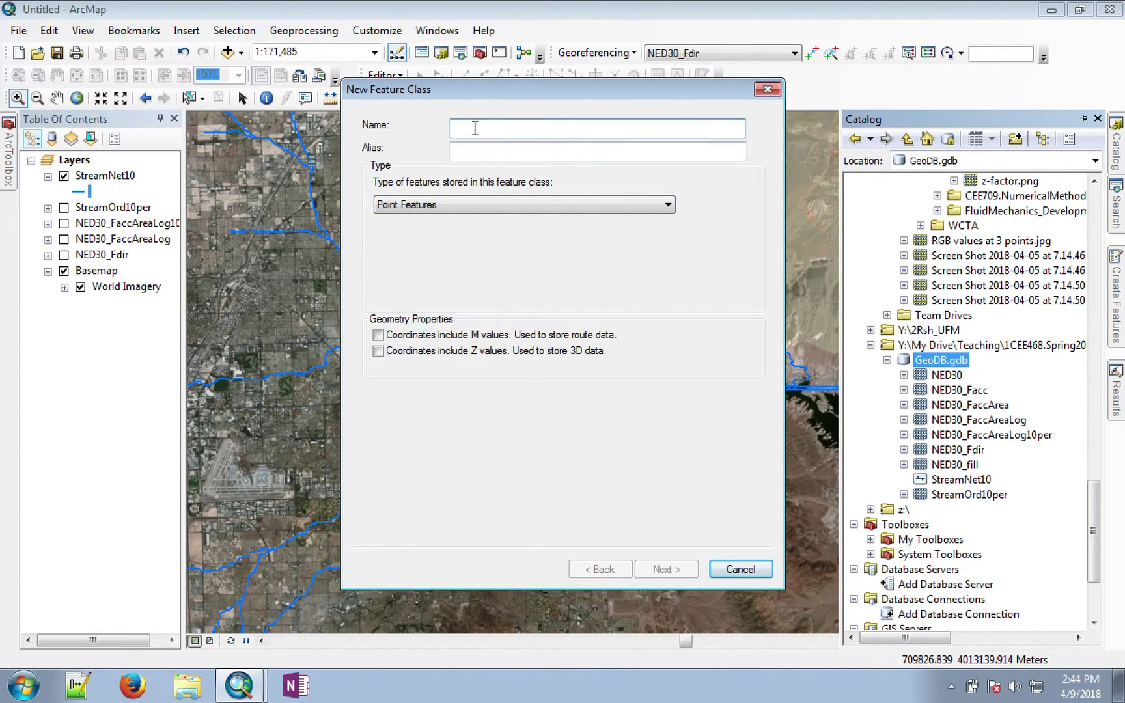
type("ppou")
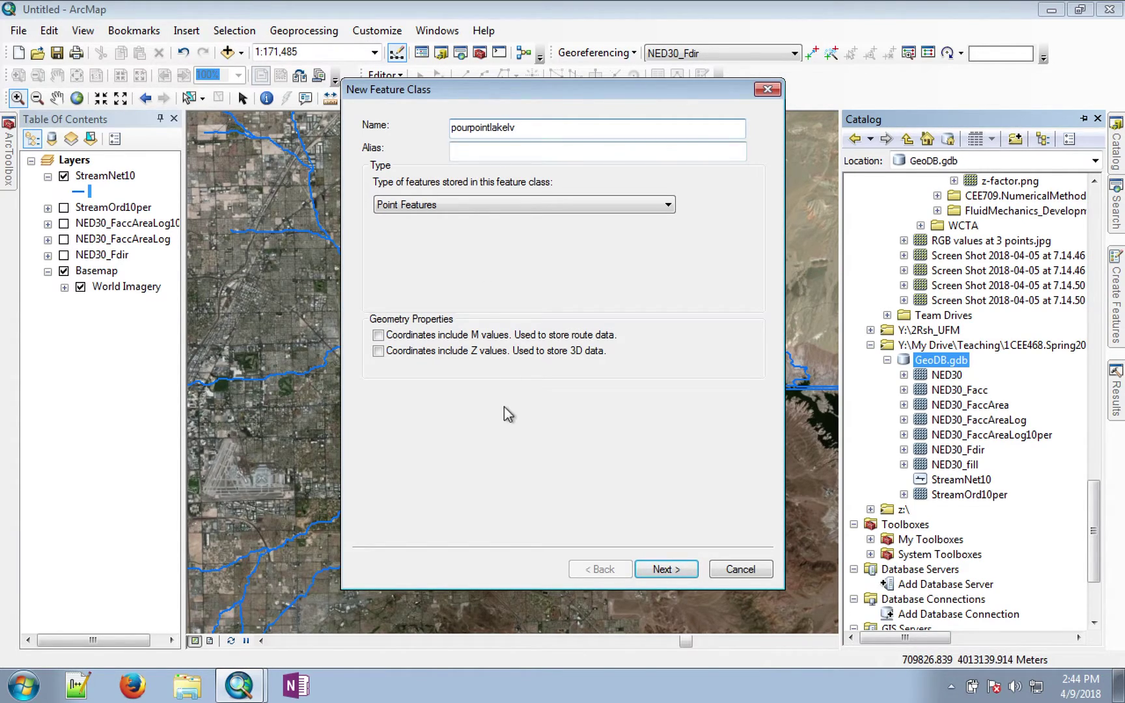
left_click(663, 571)
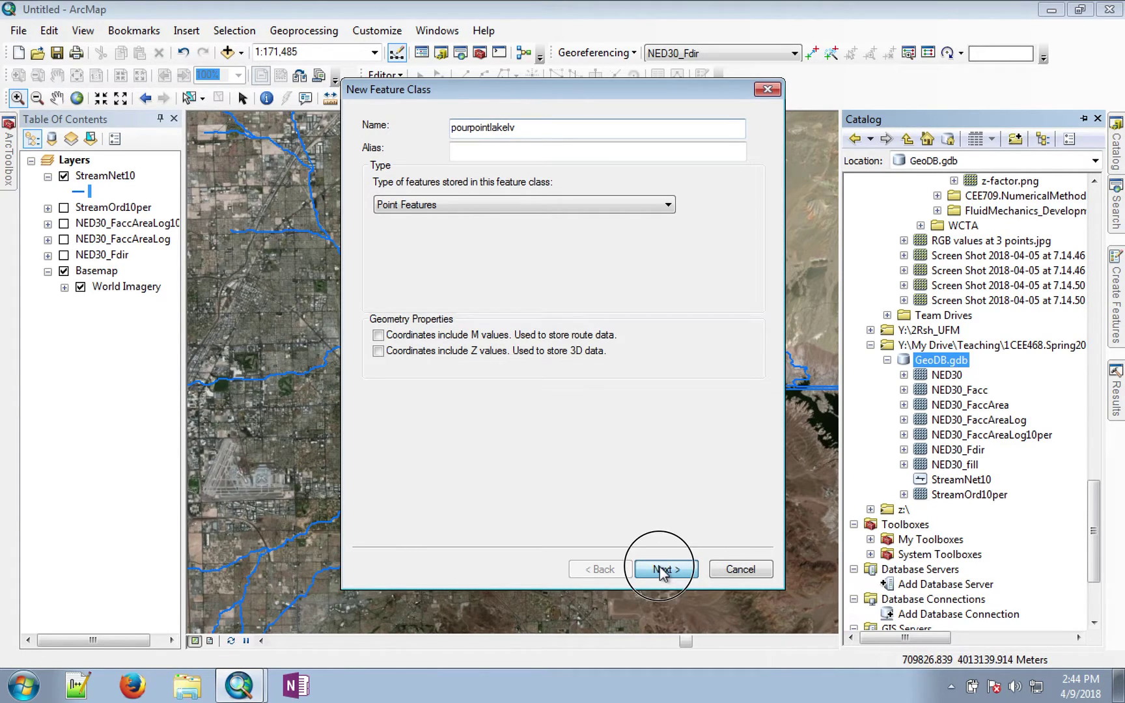
left_click(662, 572)
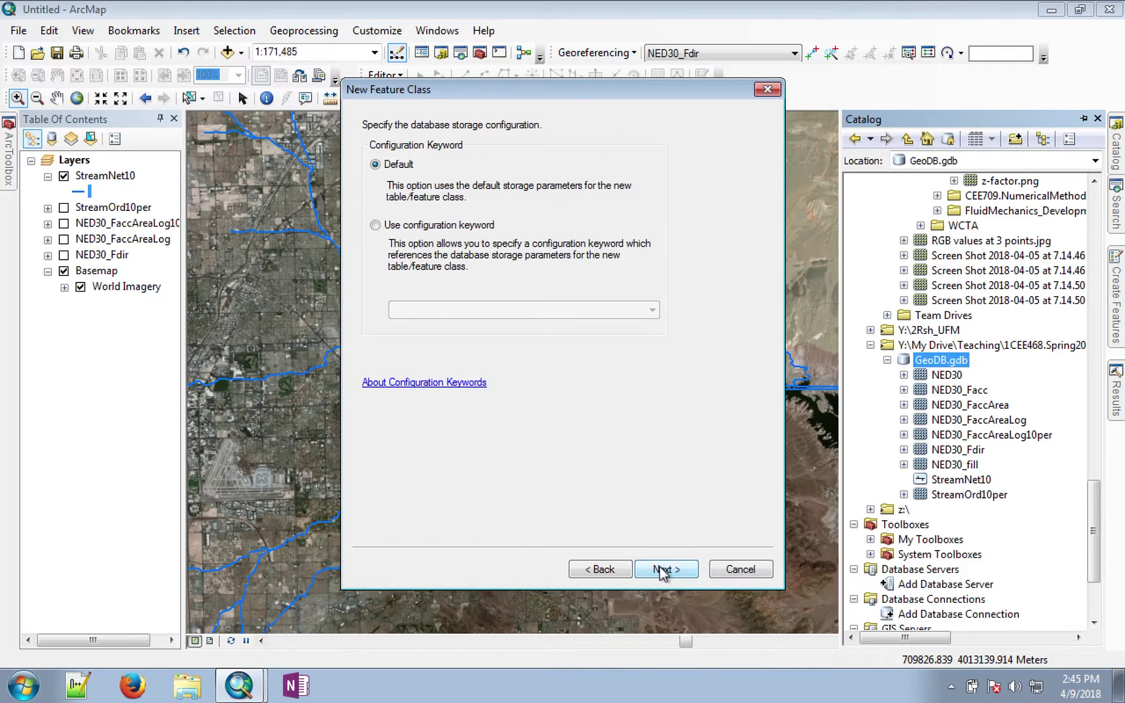
left_click(663, 572)
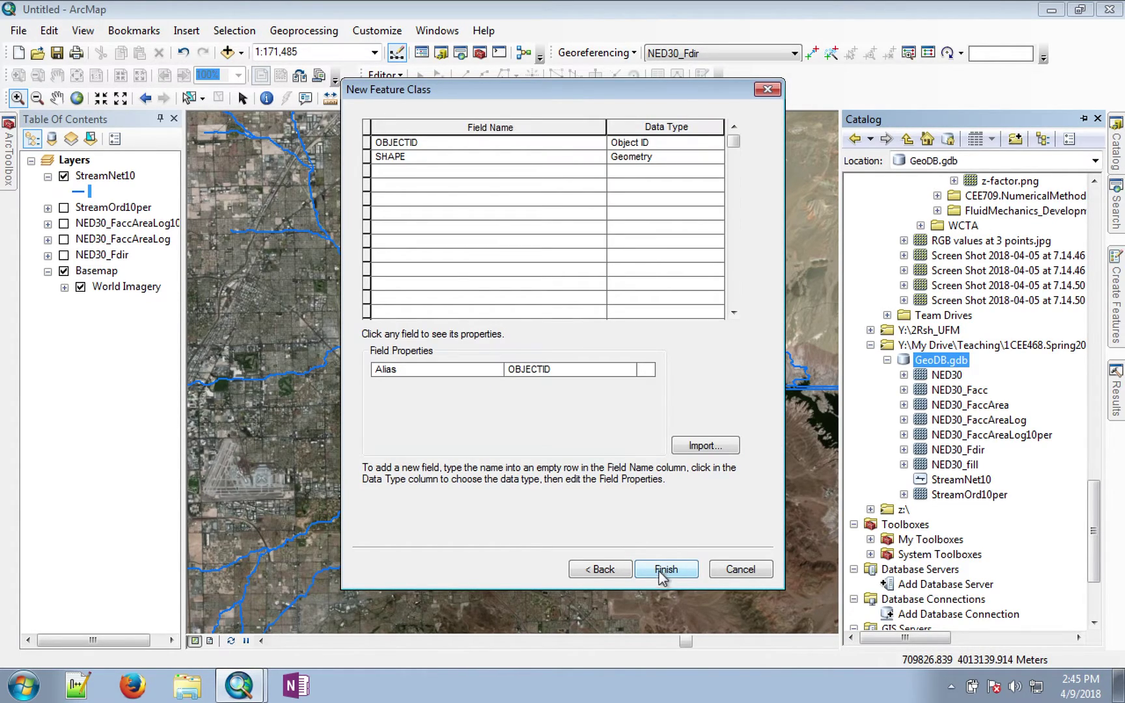
left_click(661, 570)
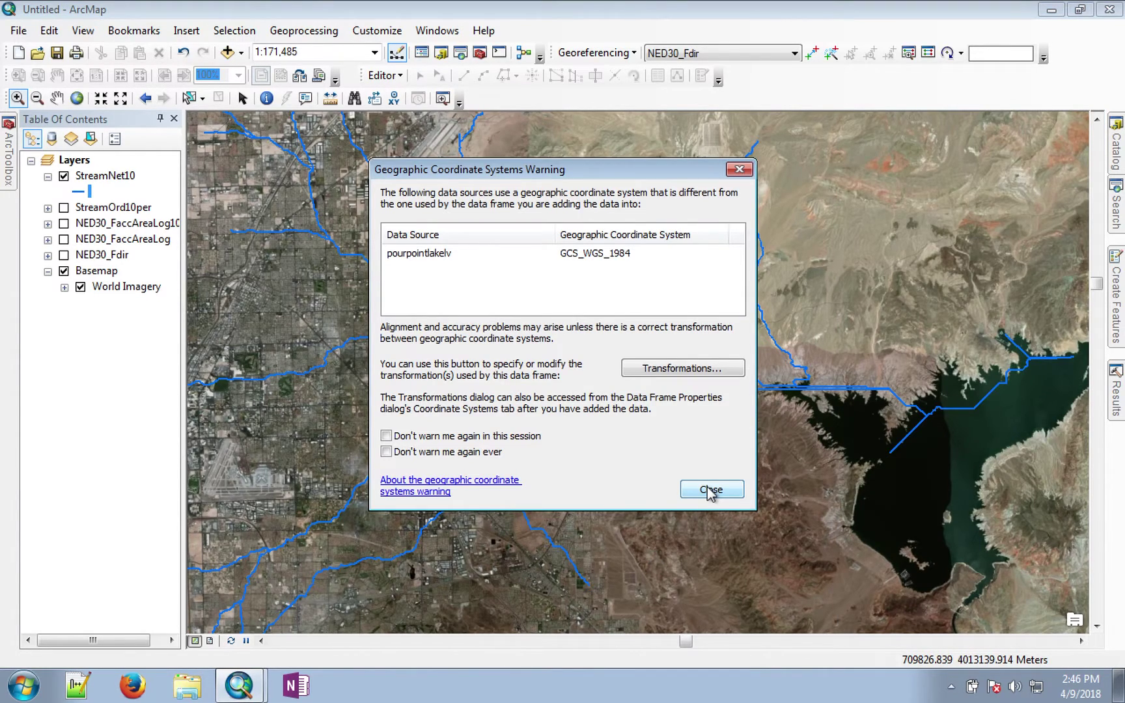
- Dismiss the GCS_WGS_1984 coordinate system warning so pourpointlakelv is added to the map
left_click(710, 490)
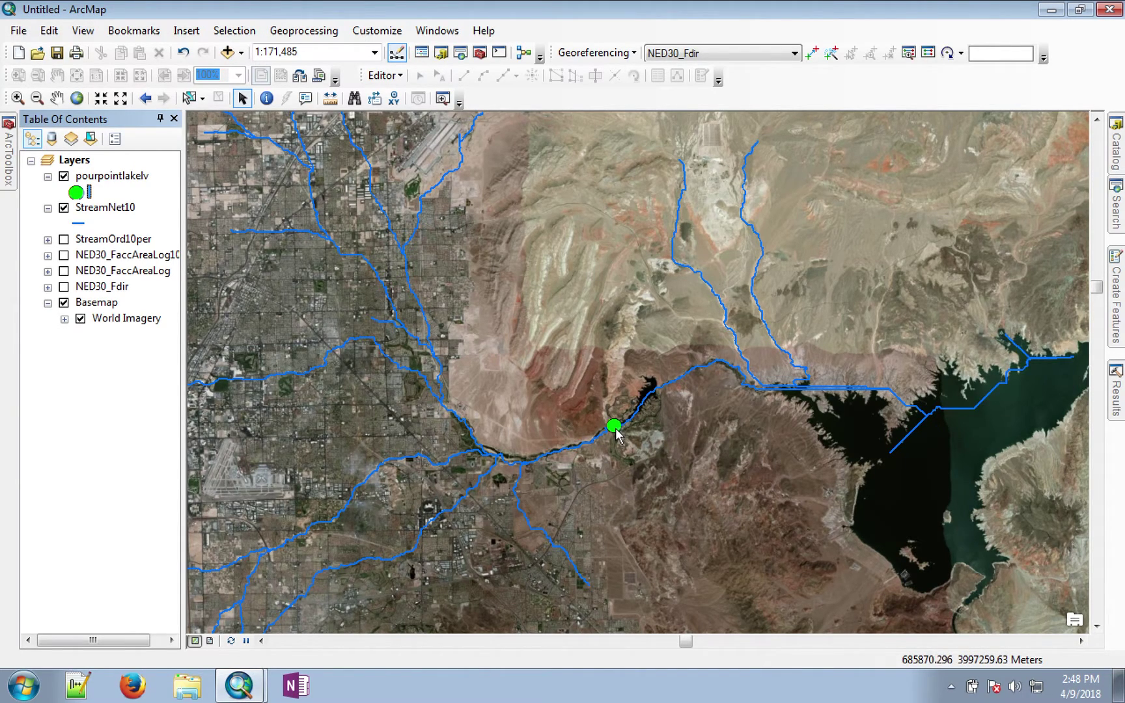
- Open the Watershed tool from the Spatial Analyst Hydrology toolset
mouse_move(10, 156)
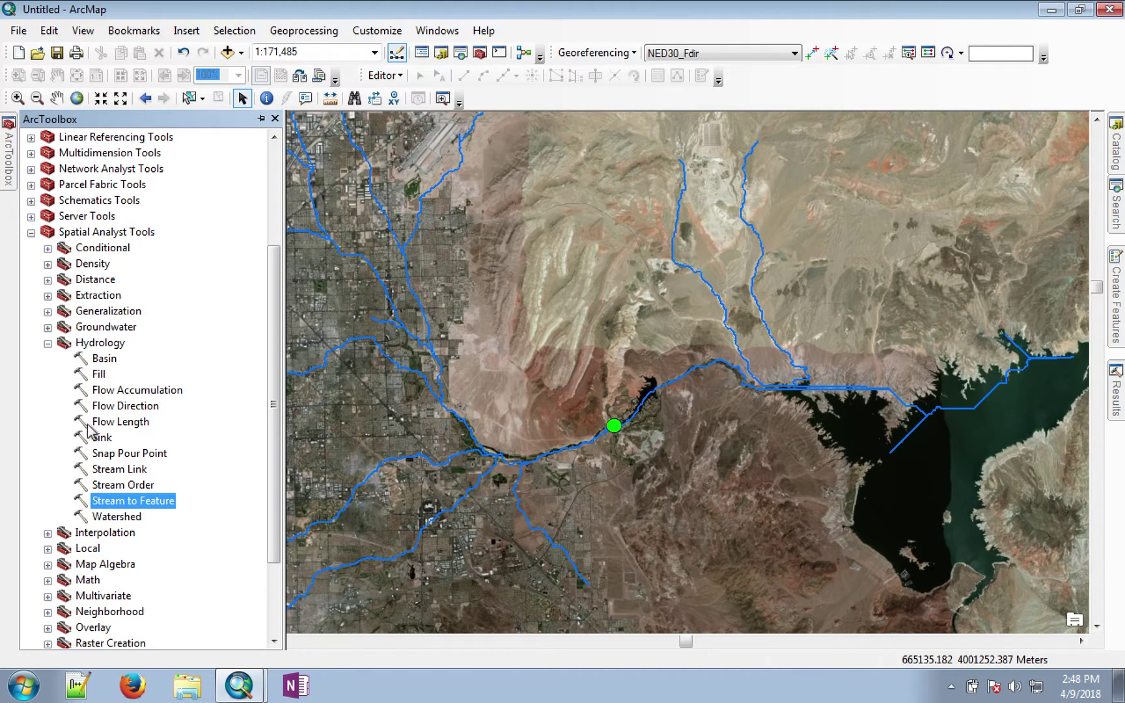
left_click(120, 518)
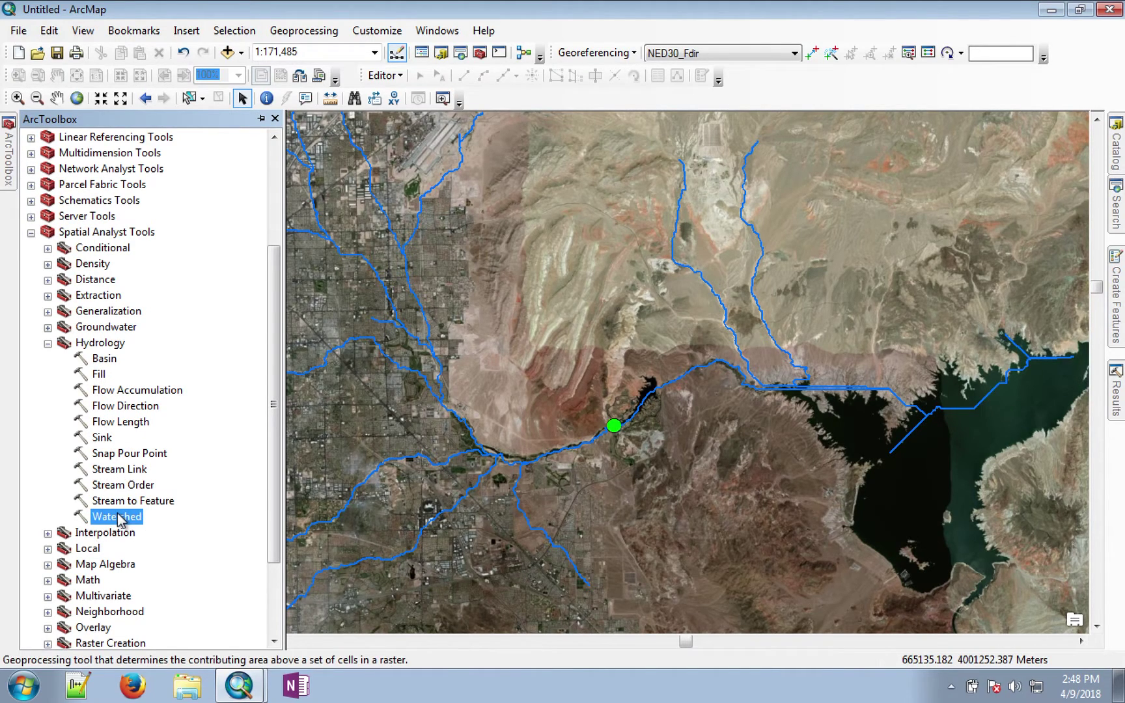
double_click(115, 517)
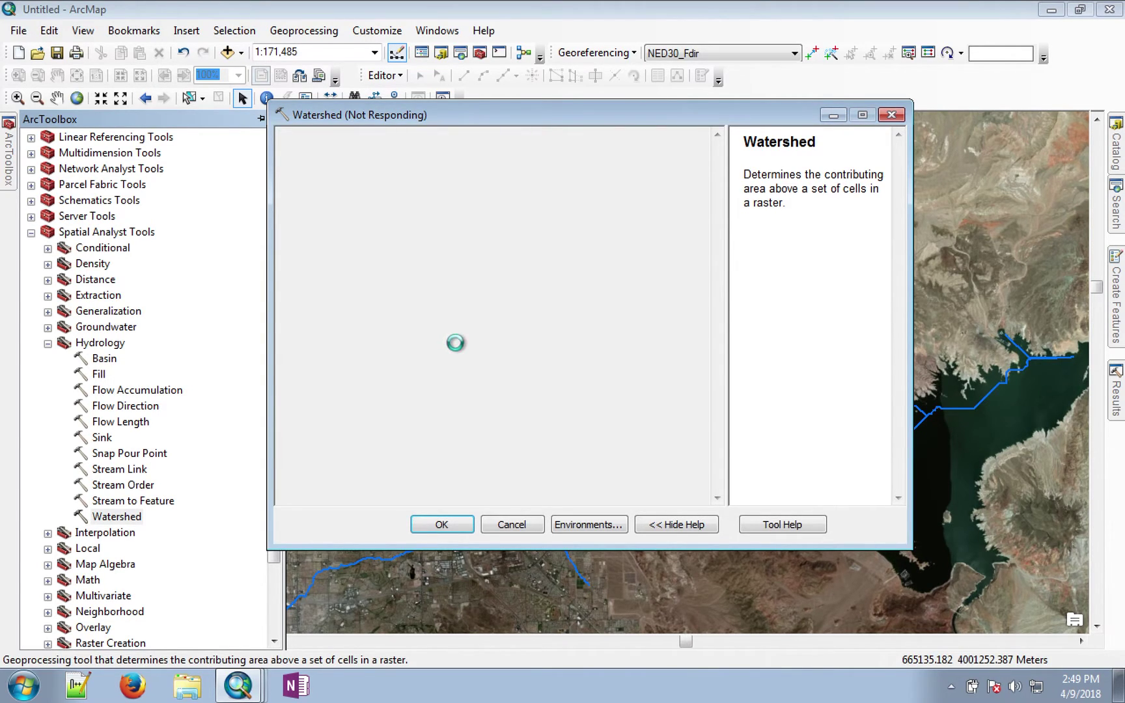
- Set NED30_Fdir flow direction, pourpointlakelv pour points, and output raster WatershedLV in GeoDB.gdb
left_click(661, 162)
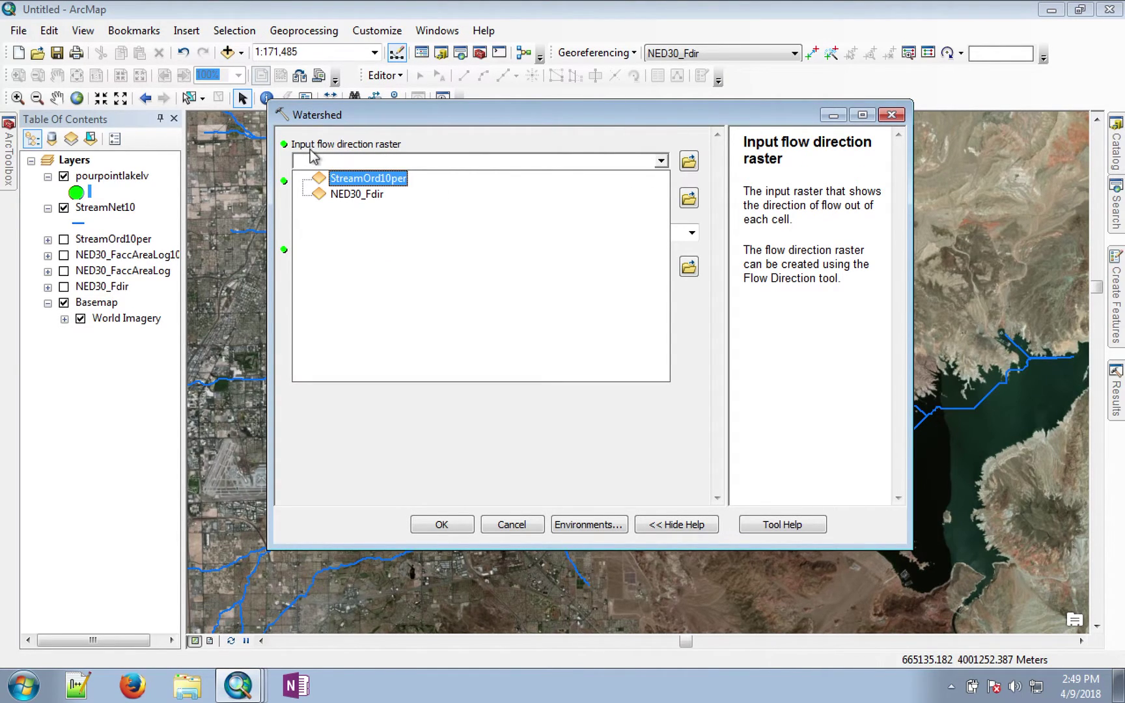
left_click(366, 194)
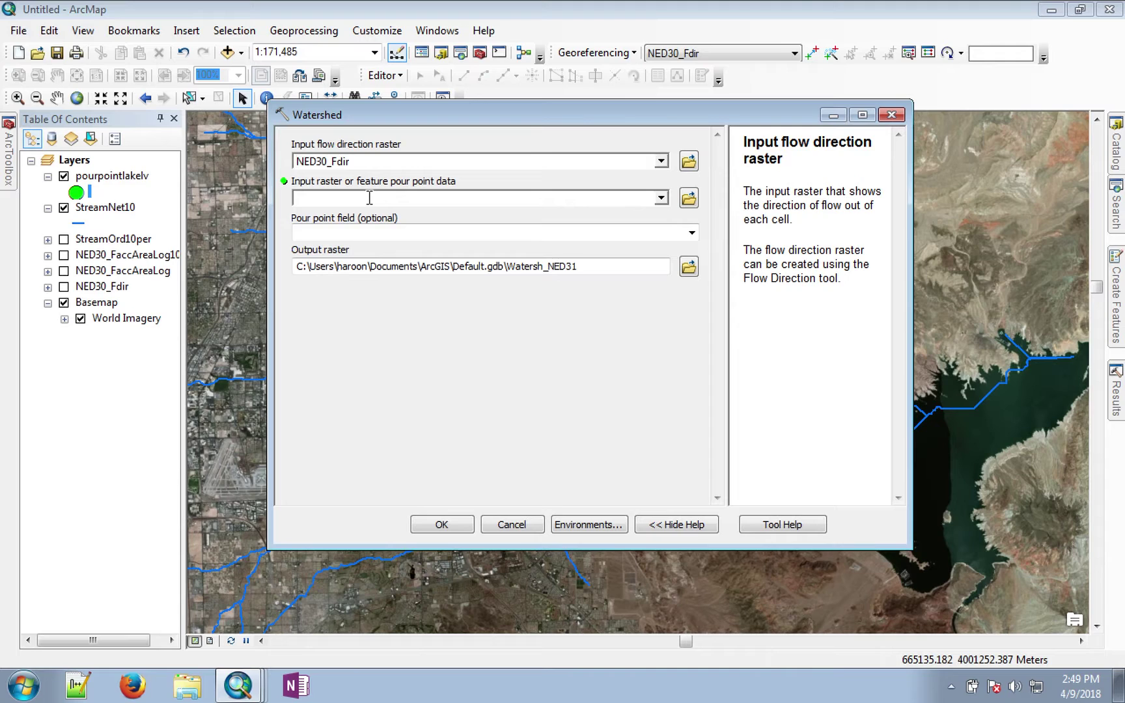
left_click(661, 198)
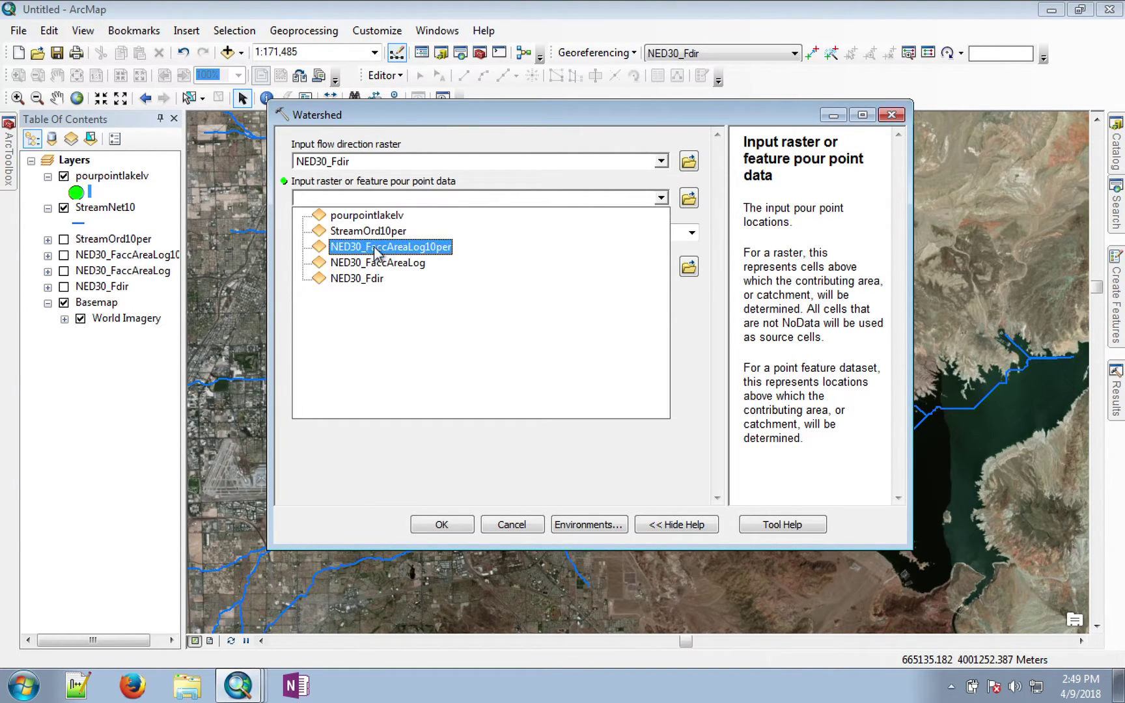
left_click(368, 215)
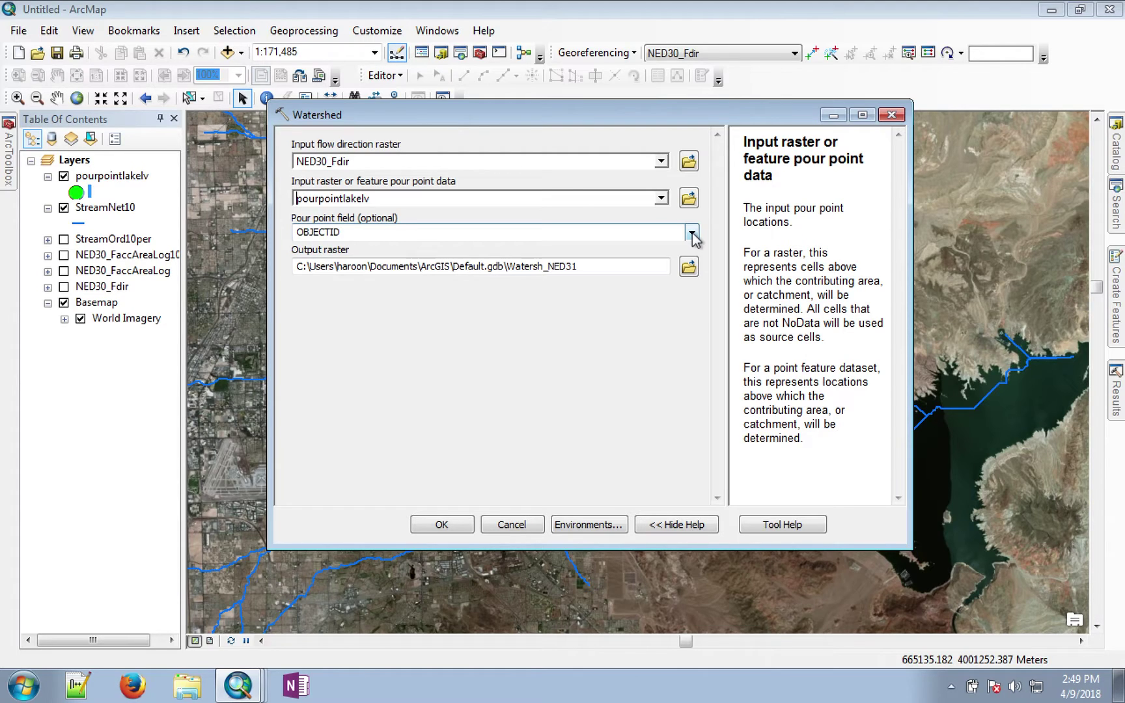
left_click(687, 268)
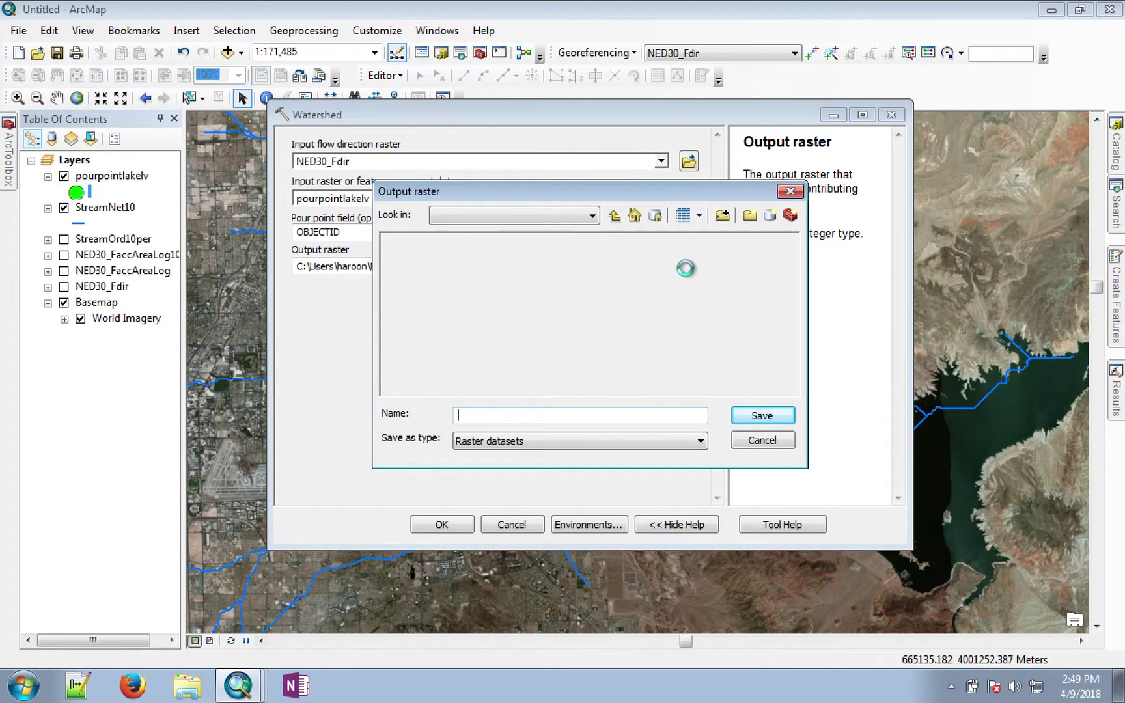
type("Wa")
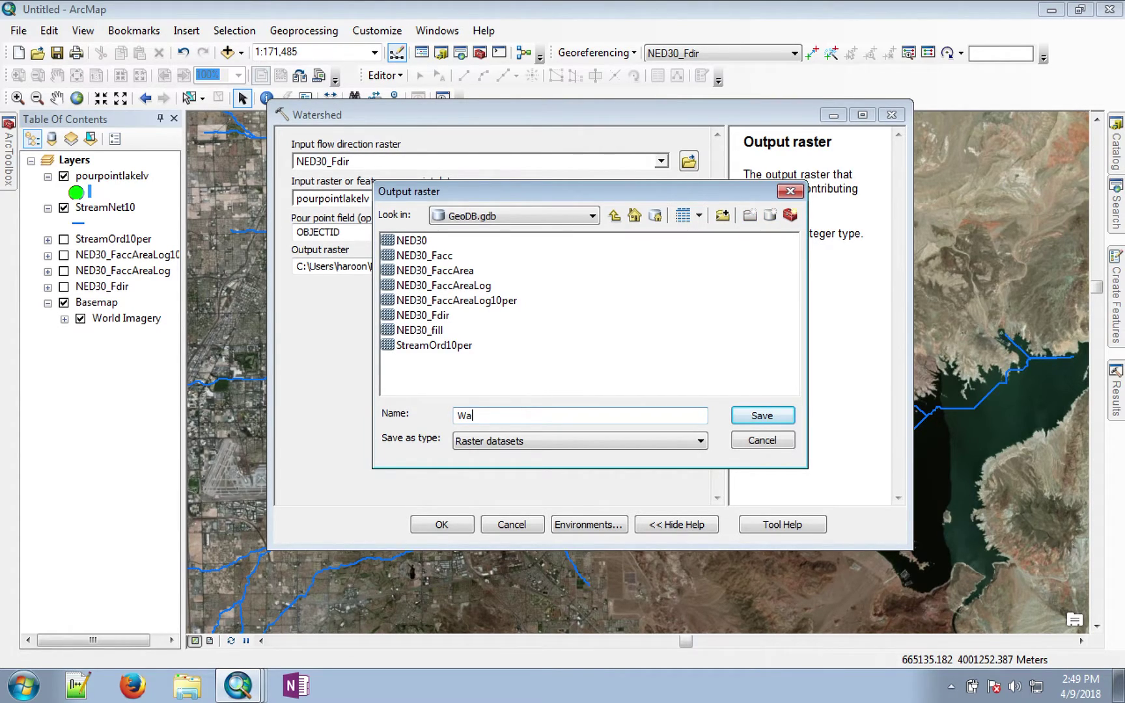
type("tershedLV")
key("Return")
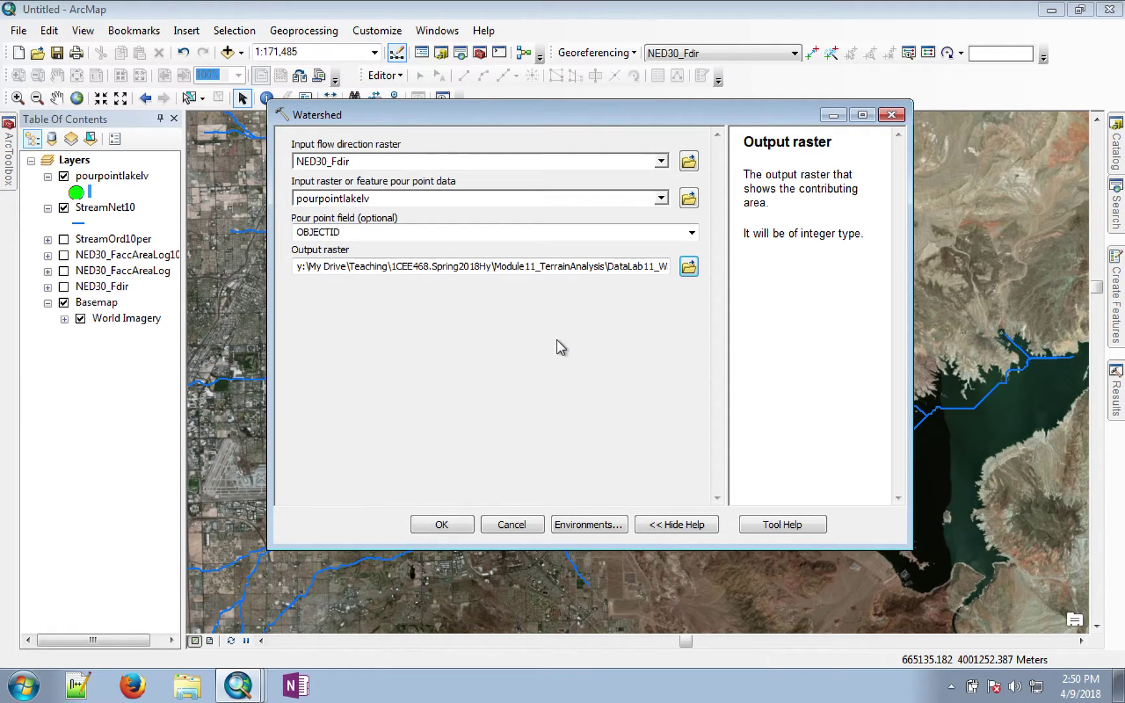
- Set processing extent and snap raster to NED30_Fdir, then run Watershed
left_click(584, 525)
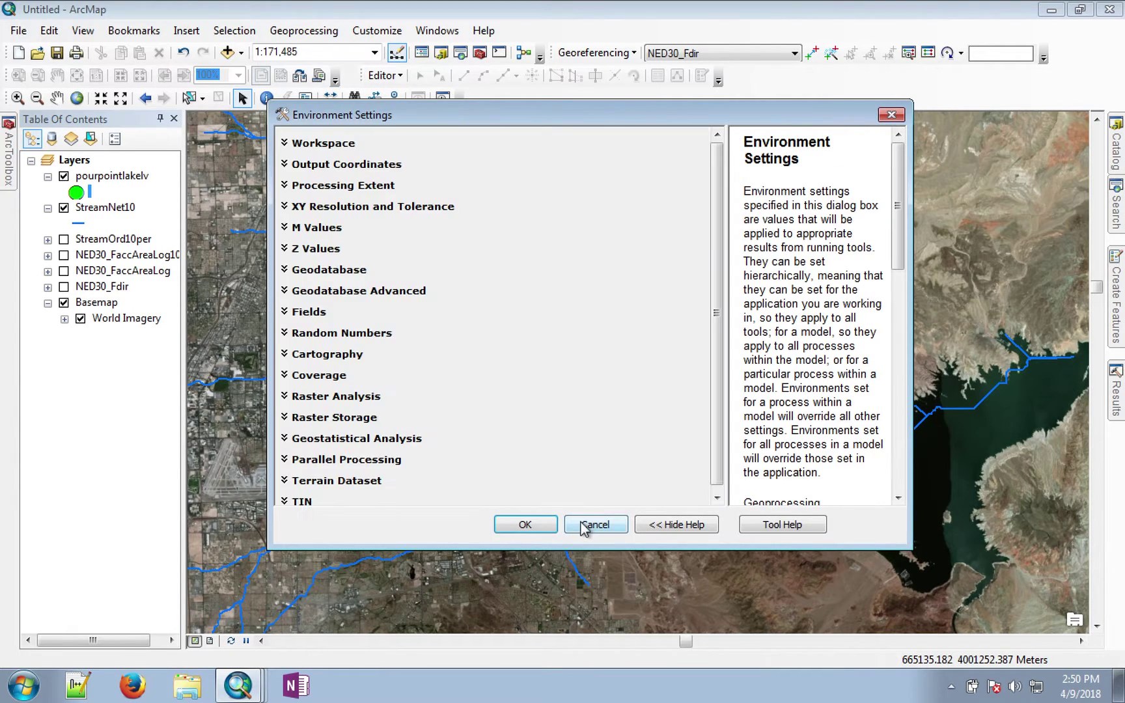
left_click(285, 186)
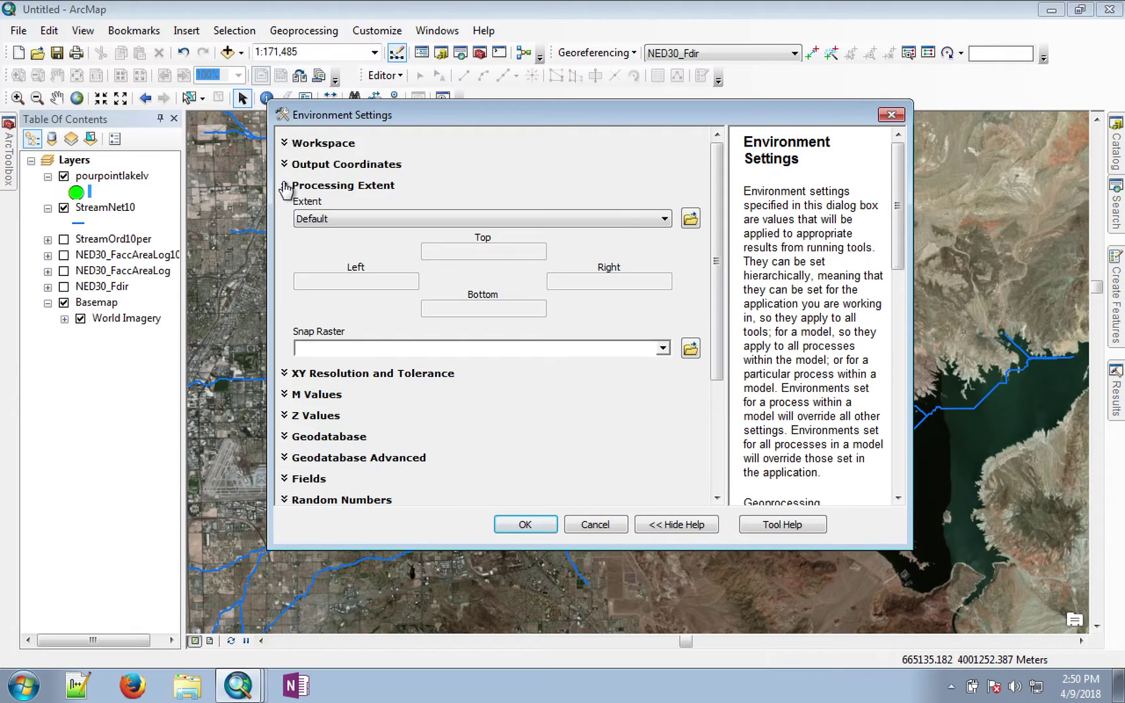
left_click(669, 221)
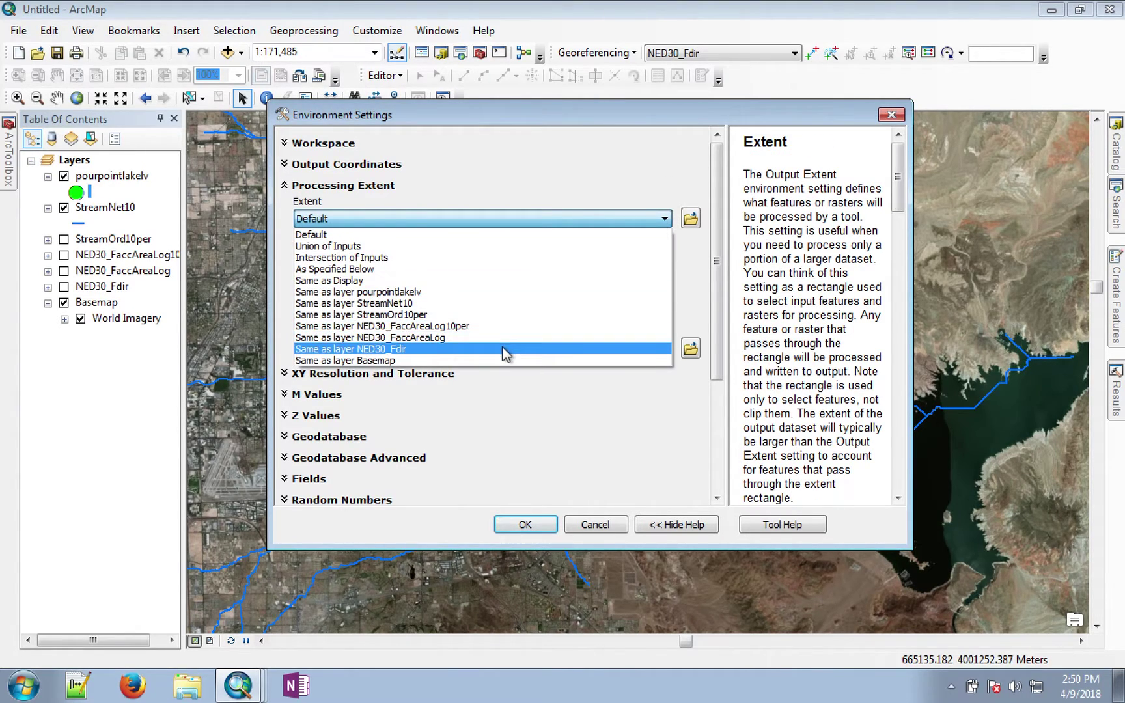
left_click(502, 349)
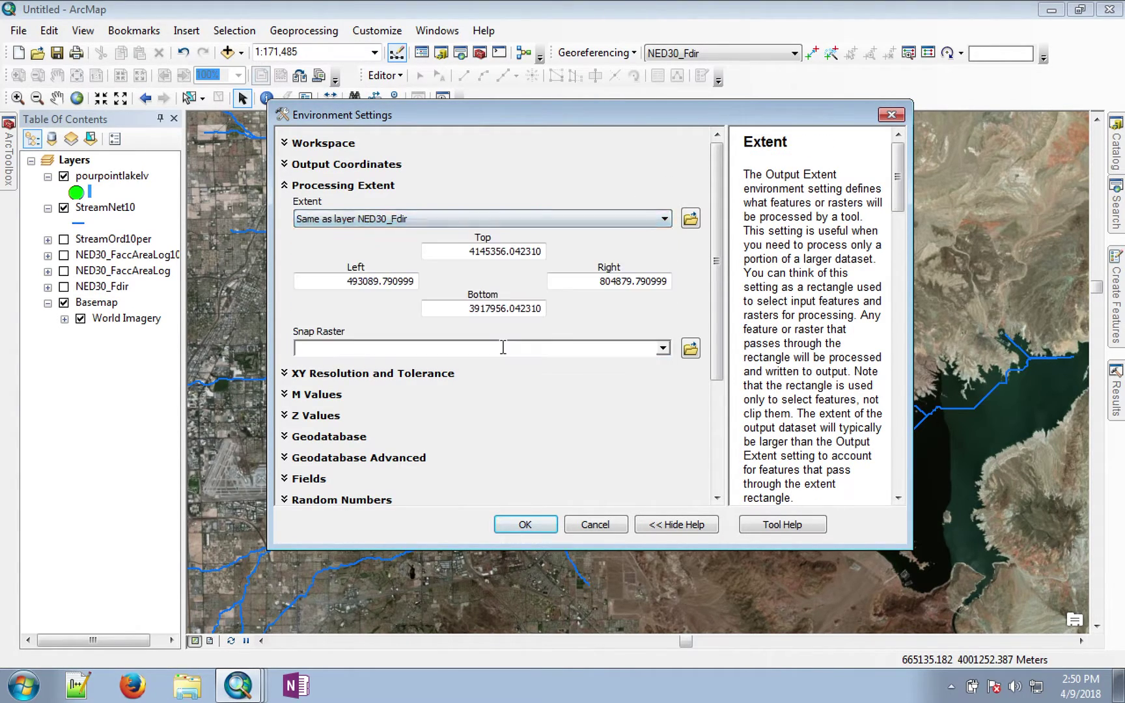
left_click(664, 350)
left_click(375, 428)
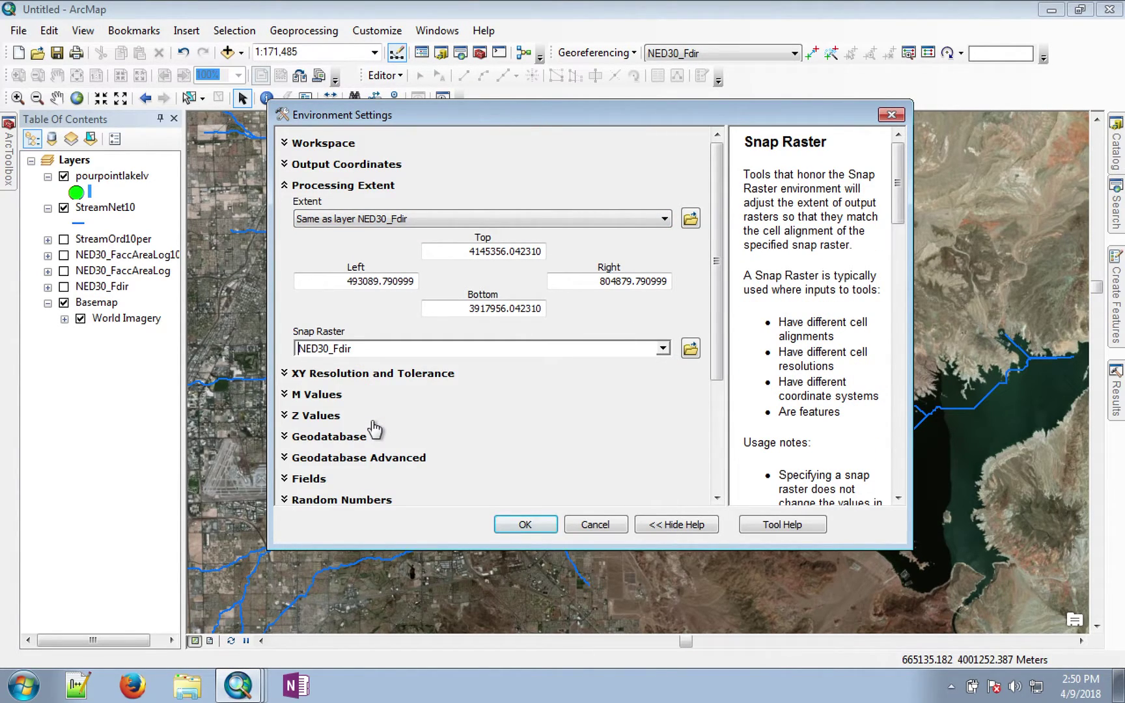
left_click(524, 524)
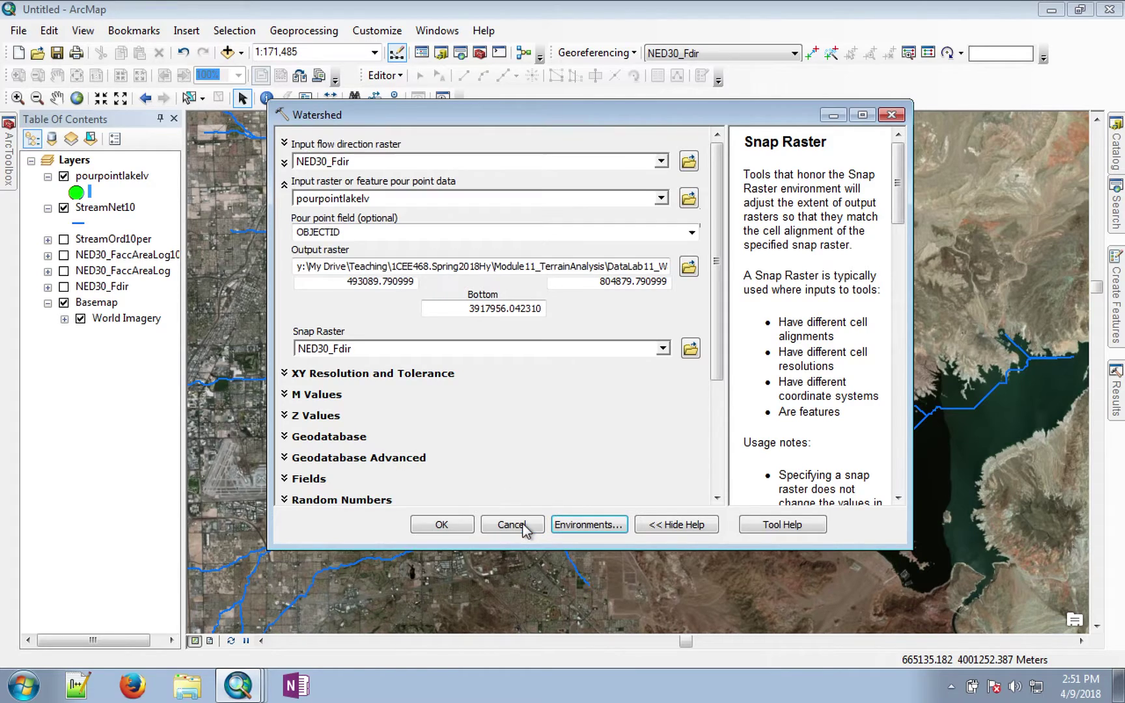
left_click(441, 523)
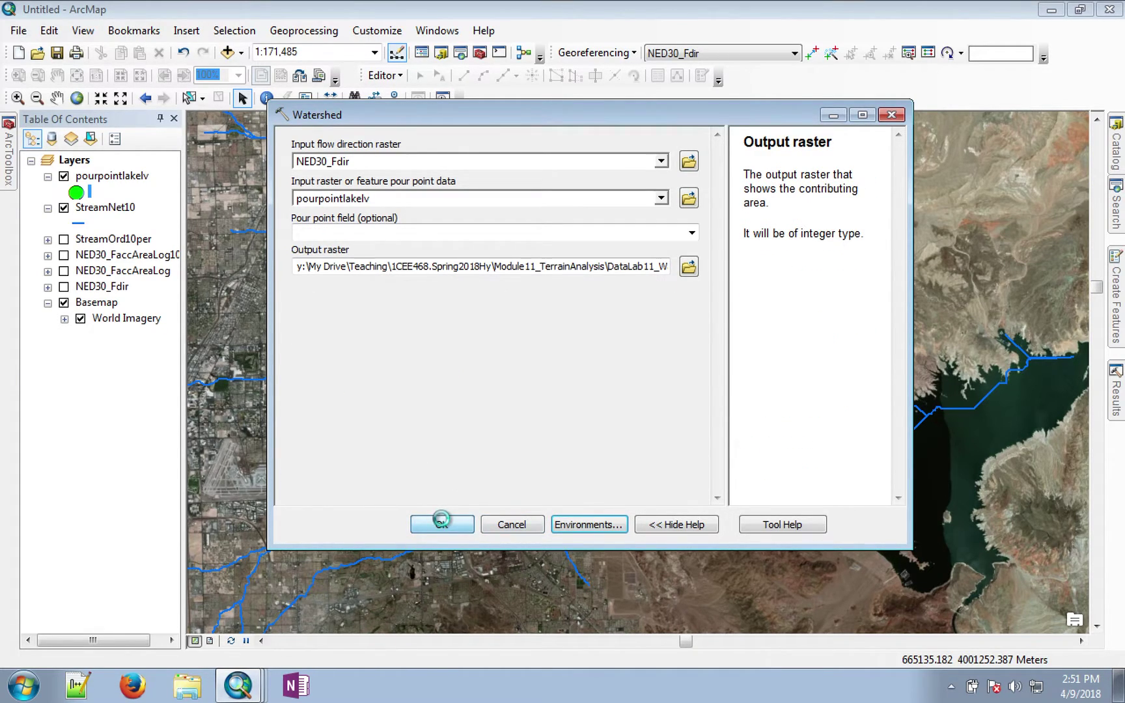